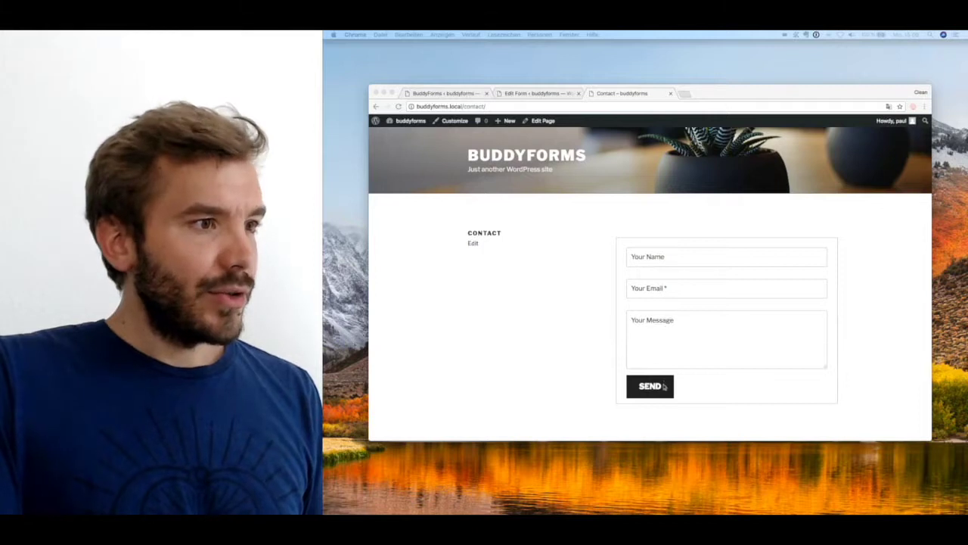
# Add a GDPR Agreement field to the contact form in the form editor.
pyautogui.click(539, 96)
pyautogui.click(539, 93)
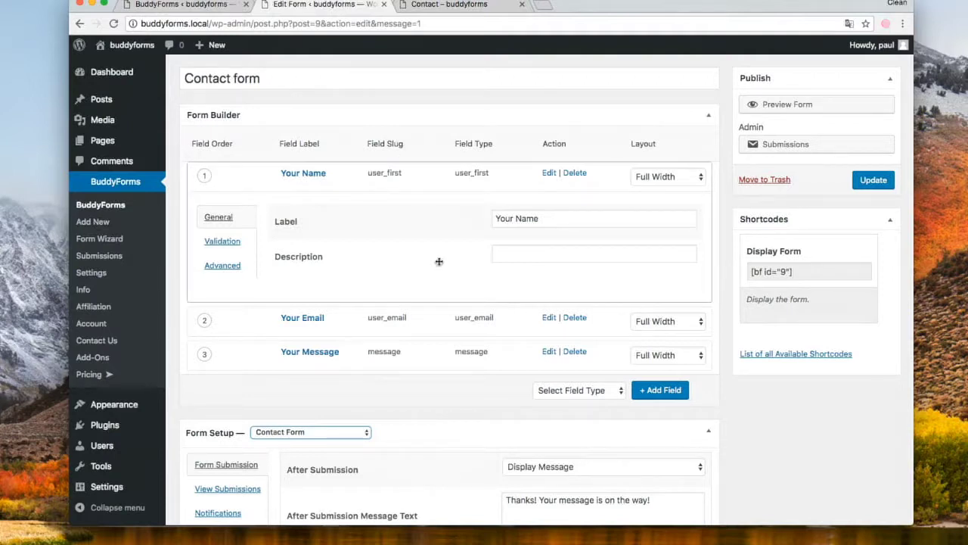
pyautogui.click(597, 387)
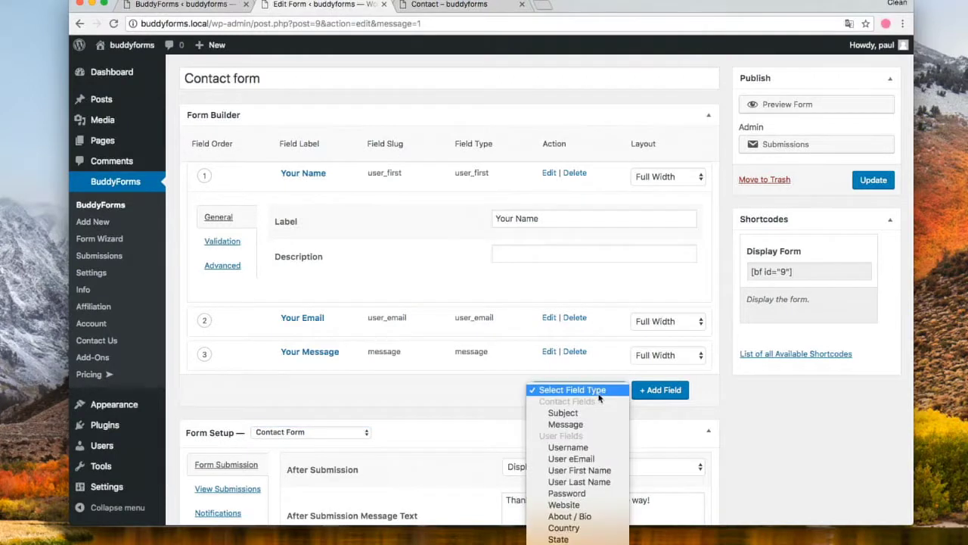
pyautogui.scroll(-5, 602, 495)
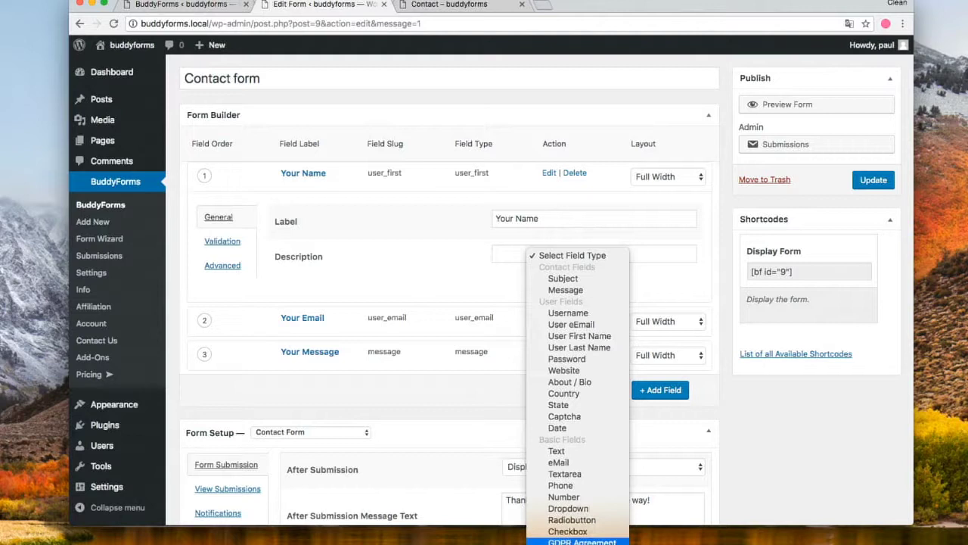
pyautogui.click(582, 541)
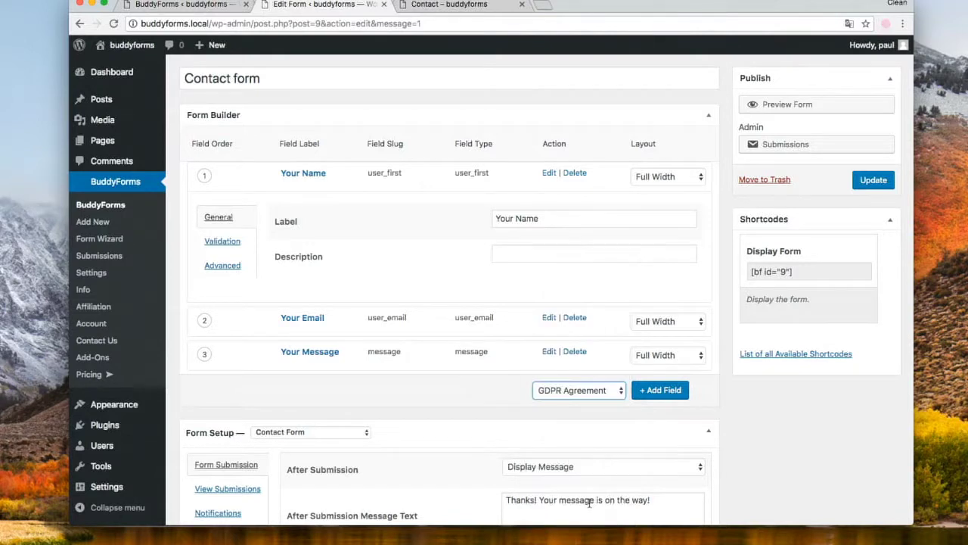
pyautogui.click(650, 390)
# Open the GDPR Agreement field's settings and add an agreement from the Contact Form template.
pyautogui.scroll(-5, 568, 151)
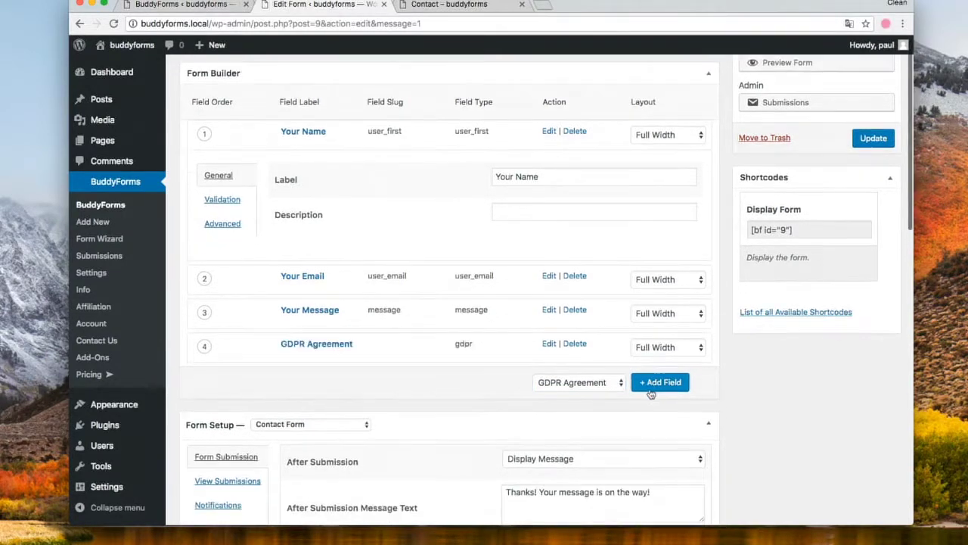
pyautogui.click(548, 125)
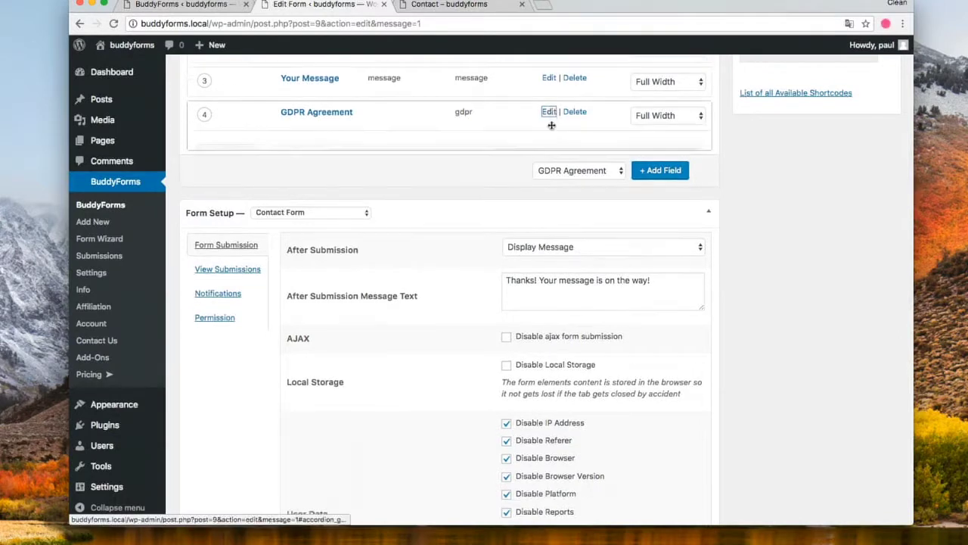
pyautogui.scroll(2, 551, 124)
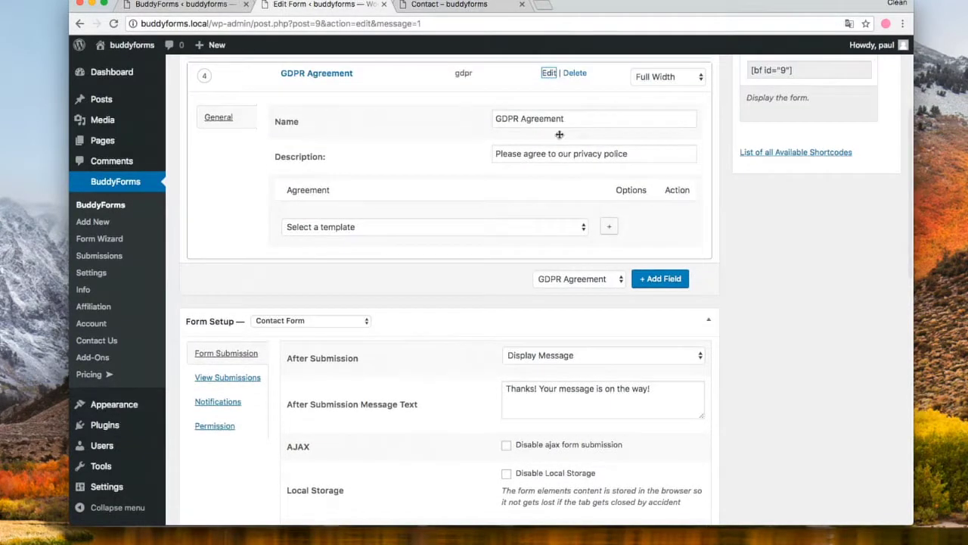
pyautogui.click(546, 227)
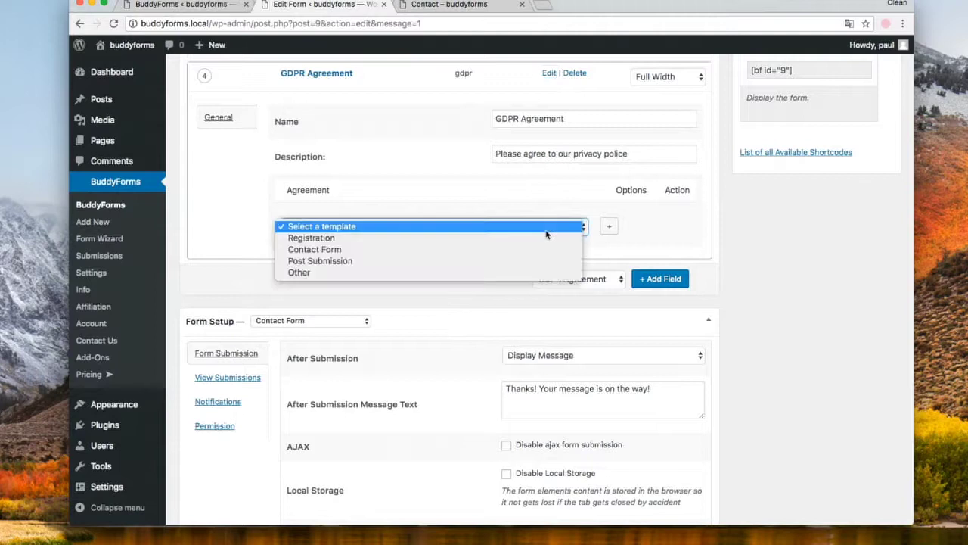
pyautogui.click(404, 250)
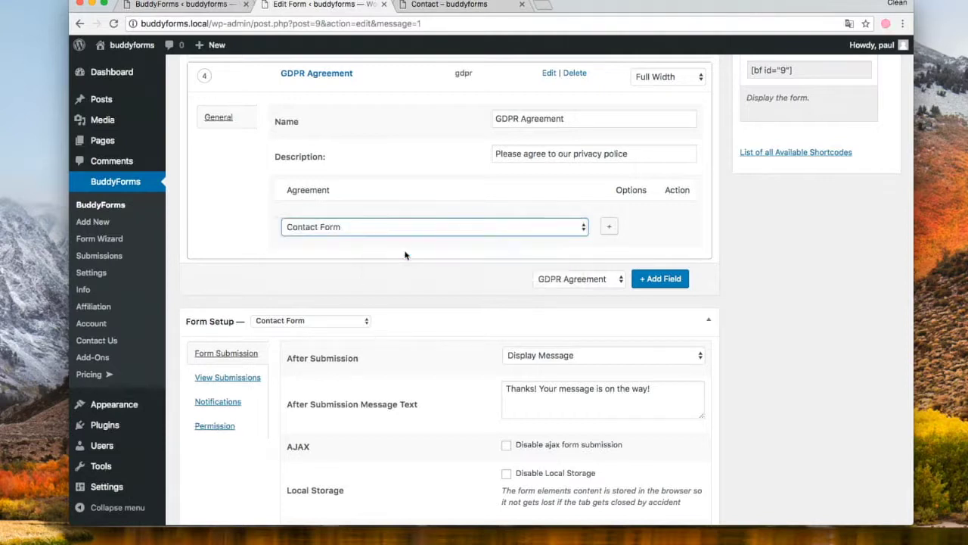
pyautogui.click(610, 229)
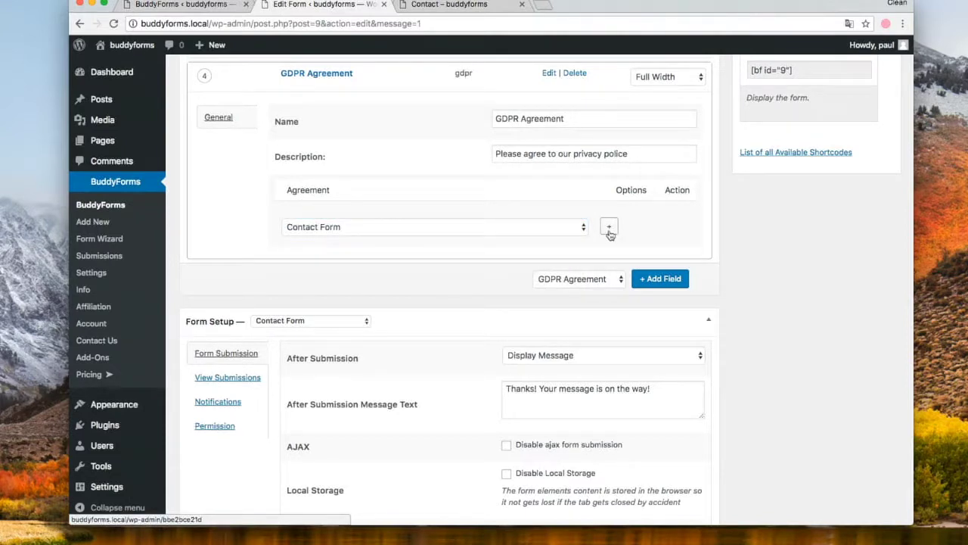
pyautogui.click(611, 230)
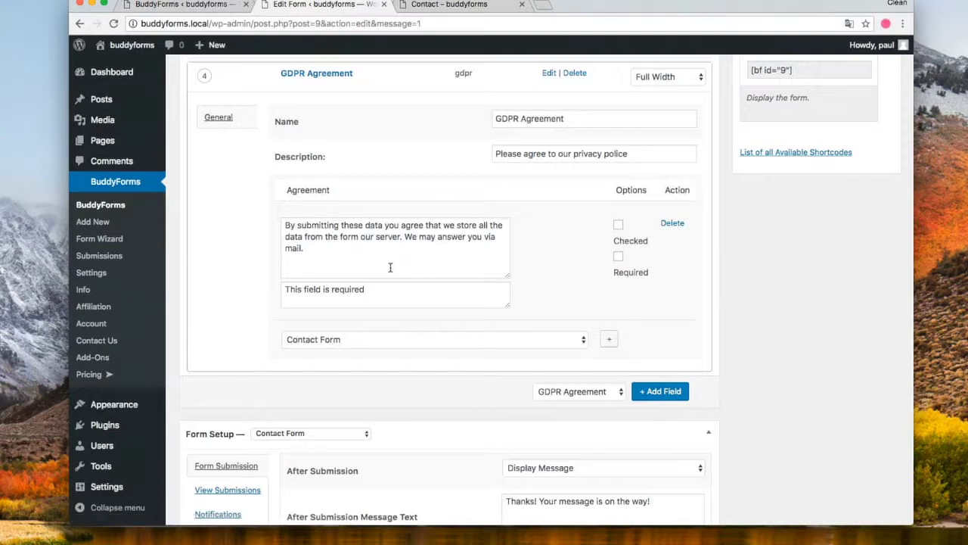
# Make the contact form agreement required and update the form.
pyautogui.moveTo(289, 225); pyautogui.dragTo(310, 249)
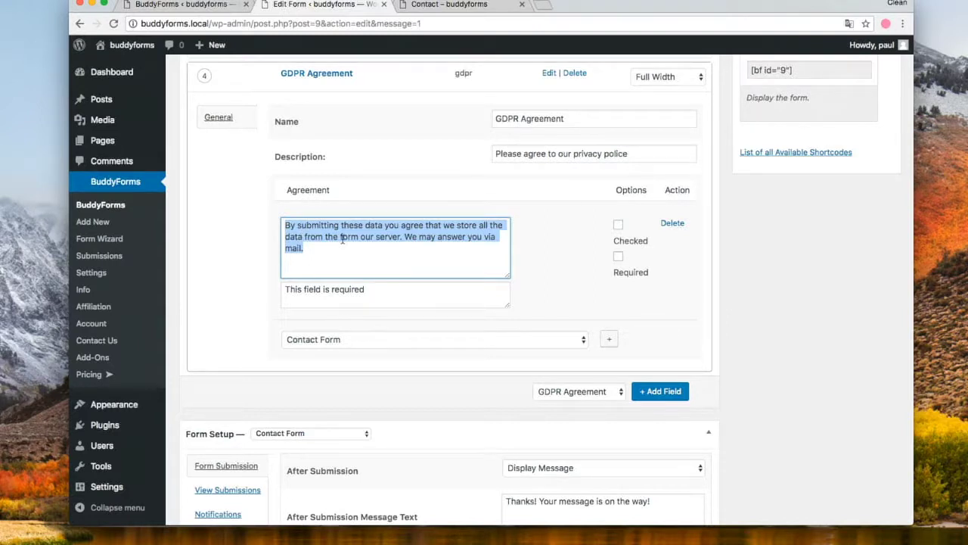
pyautogui.click(619, 261)
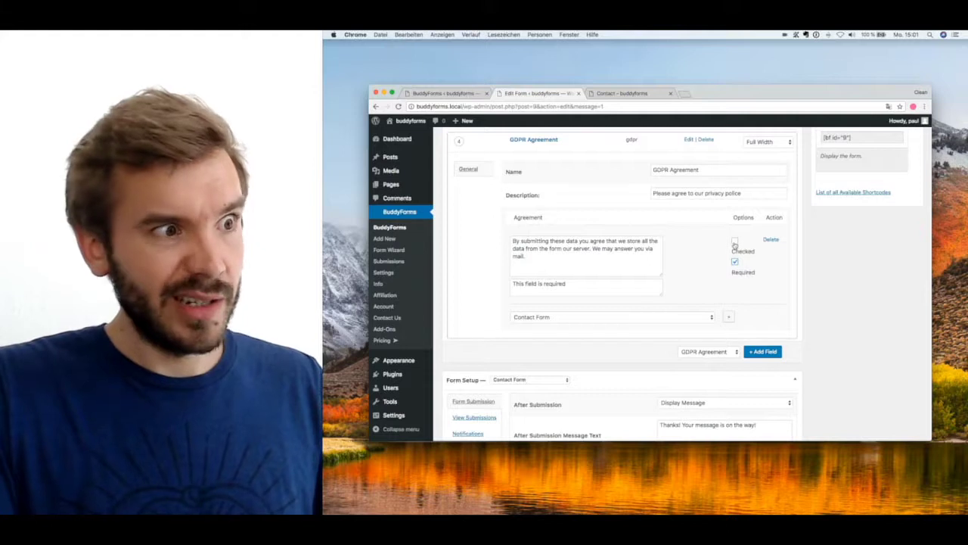
pyautogui.scroll(1, 856, 275)
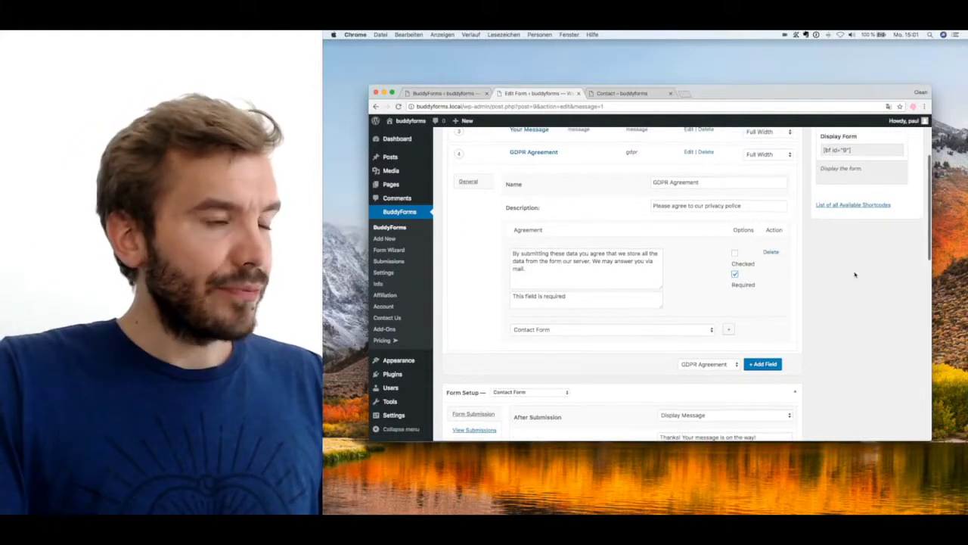
pyautogui.scroll(5, 855, 274)
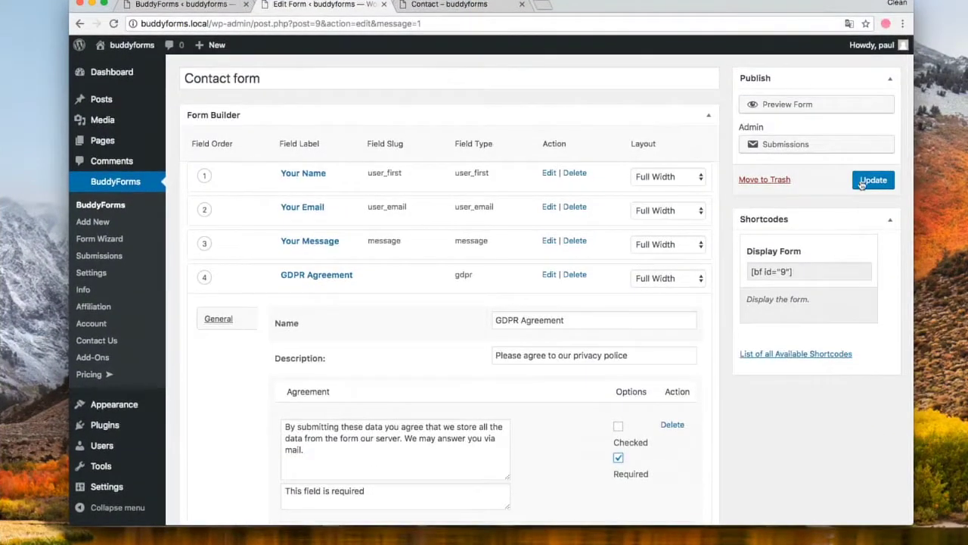
pyautogui.click(863, 184)
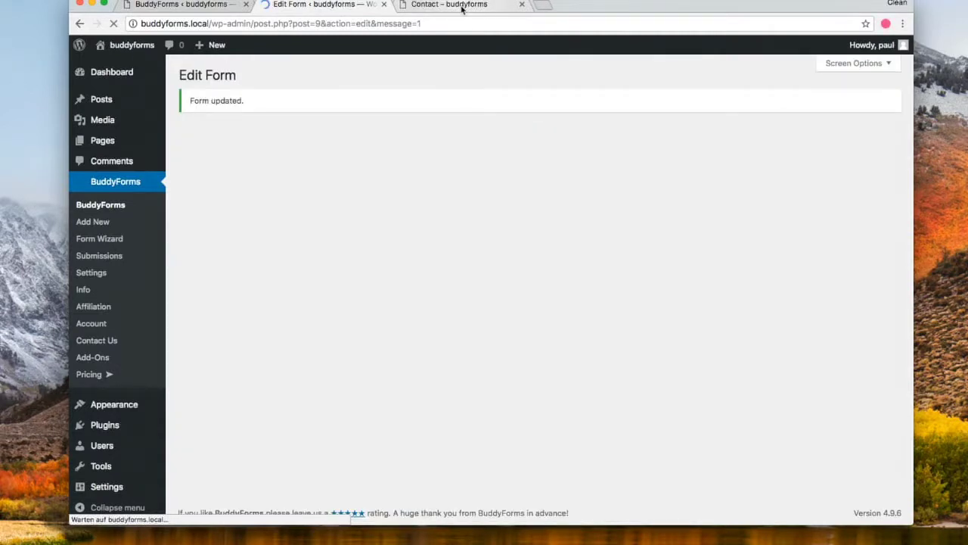
# Reload the public Contact page and examine the GDPR agreement section of the form.
pyautogui.click(462, 6)
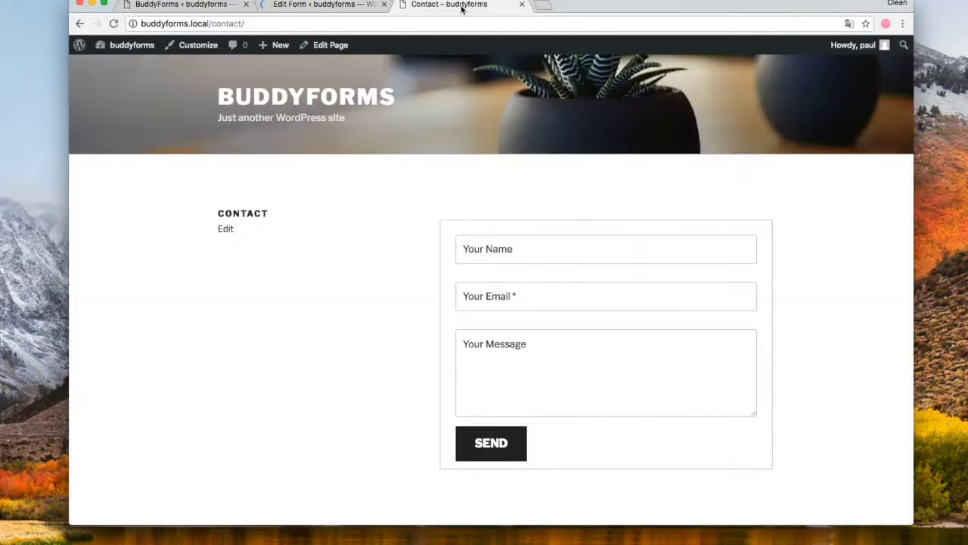
pyautogui.press('super+r')
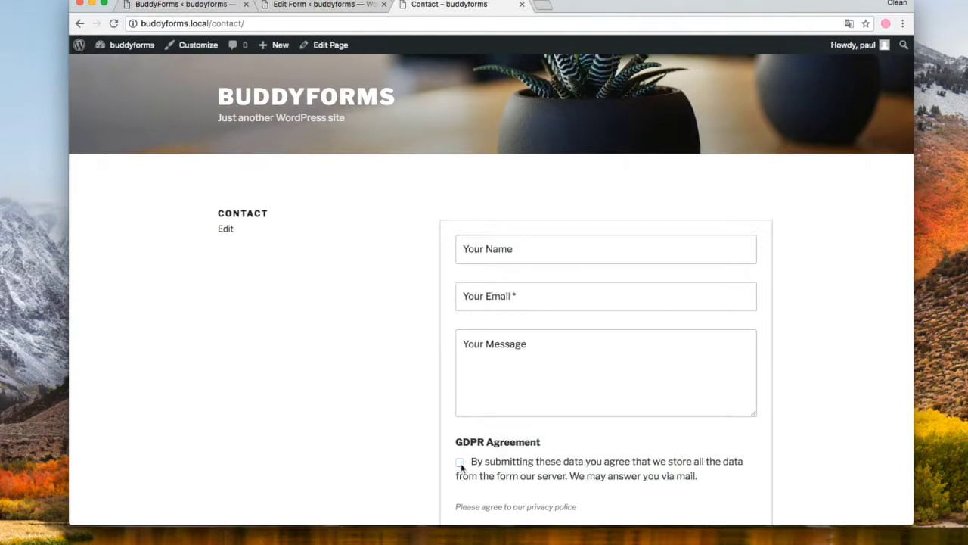
pyautogui.scroll(-5, 462, 467)
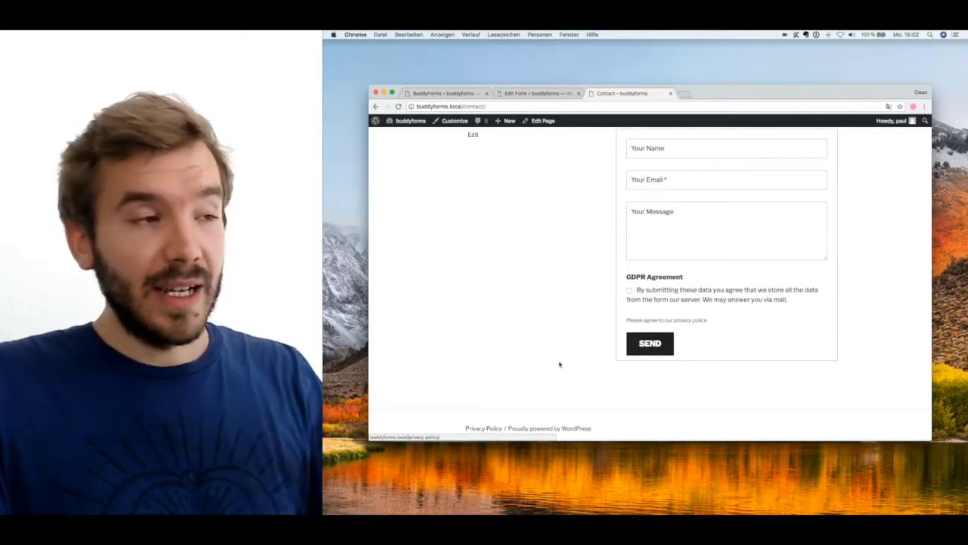
pyautogui.scroll(2, 559, 365)
pyautogui.scroll(2, 559, 365)
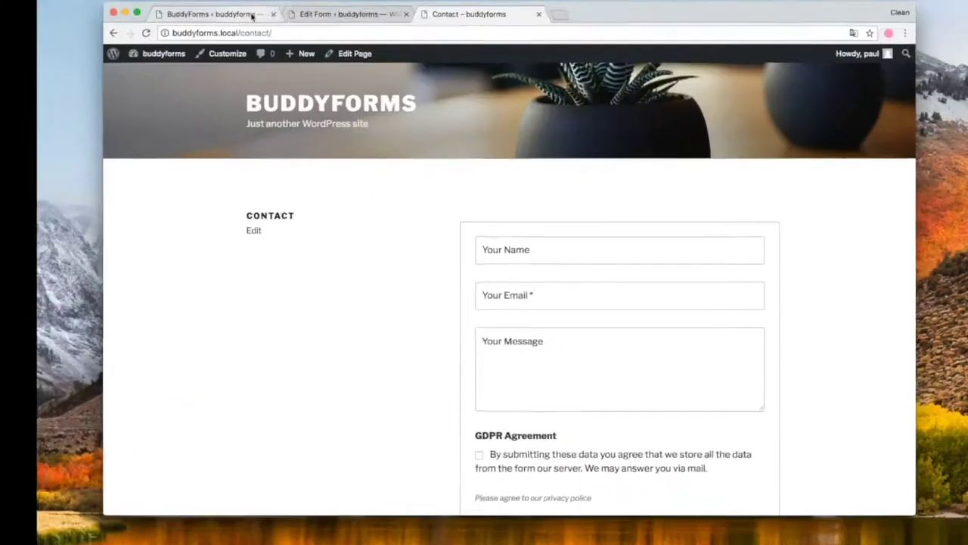
# Open the GDPR section of the BuddyForms settings and review the agreement templates and form footer links.
pyautogui.click(472, 94)
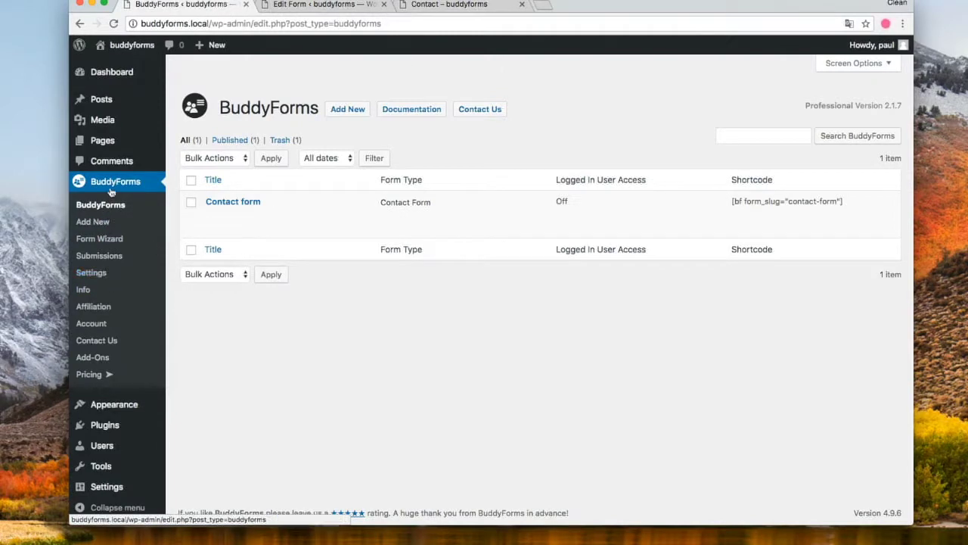
pyautogui.click(99, 275)
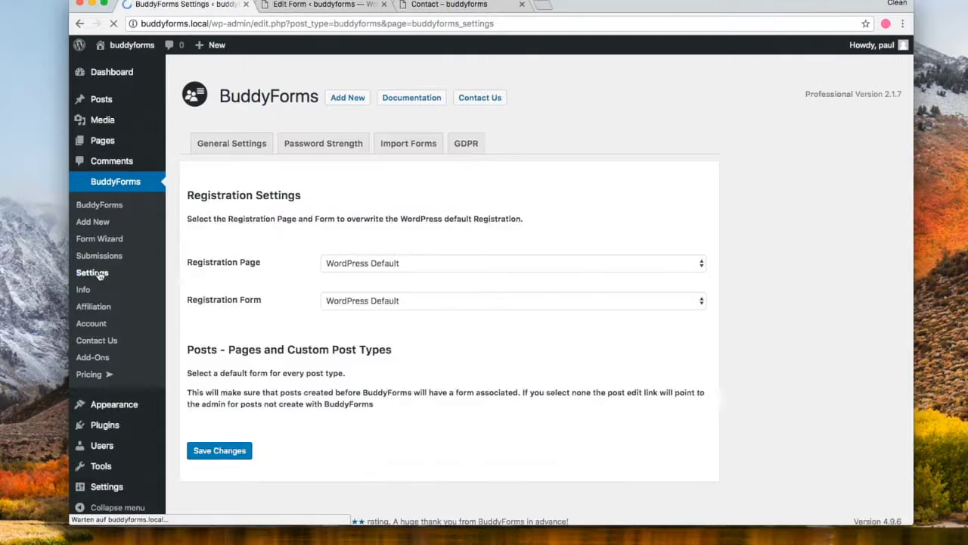
pyautogui.click(475, 144)
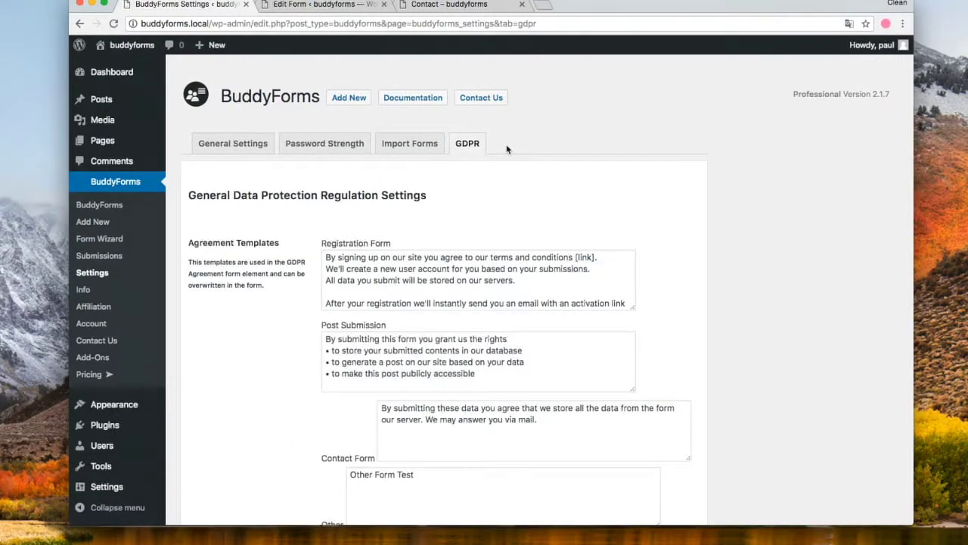
pyautogui.scroll(-3, 721, 171)
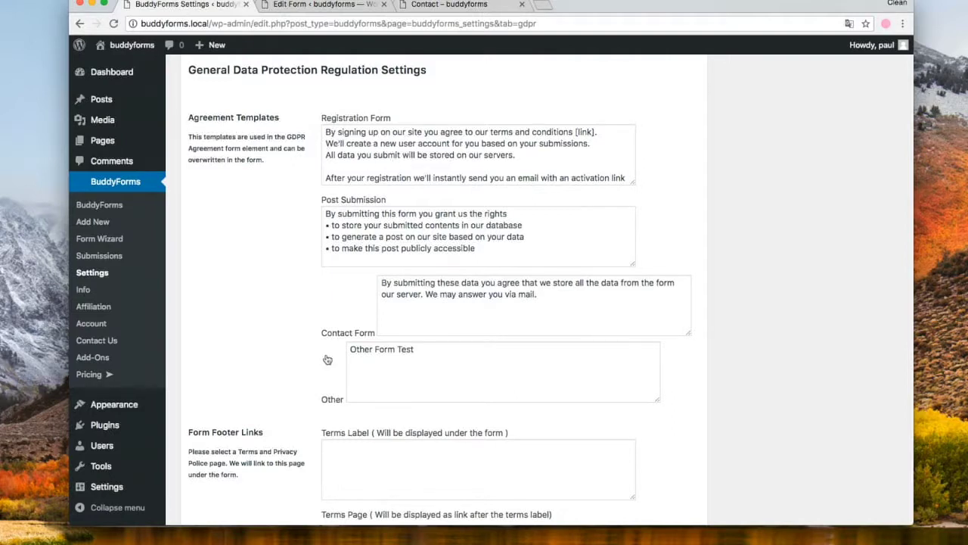
pyautogui.scroll(-1, 331, 363)
pyautogui.scroll(-3, 339, 375)
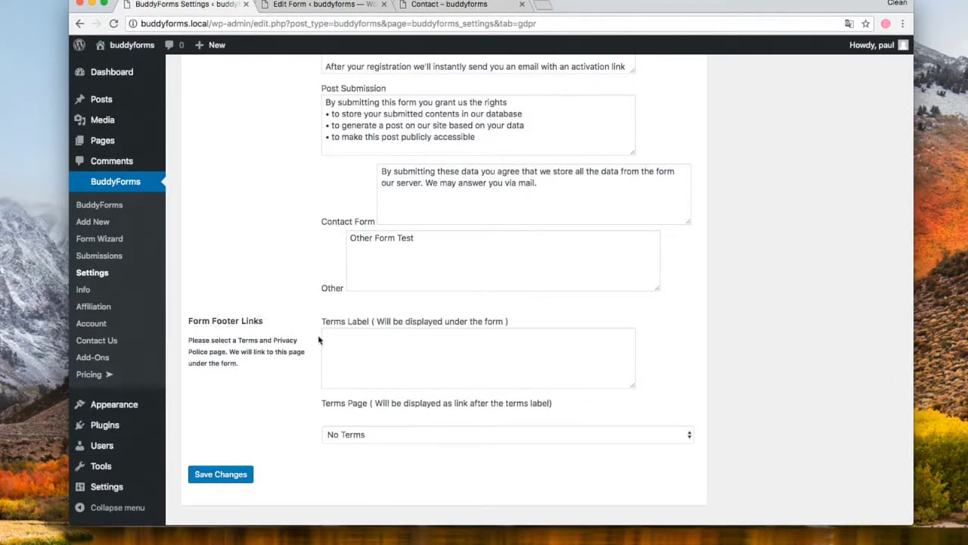
# Set the terms label to "Here you find our privacy policy:", choose Privacy Policy as the terms page, and save the settings.
pyautogui.click(355, 342)
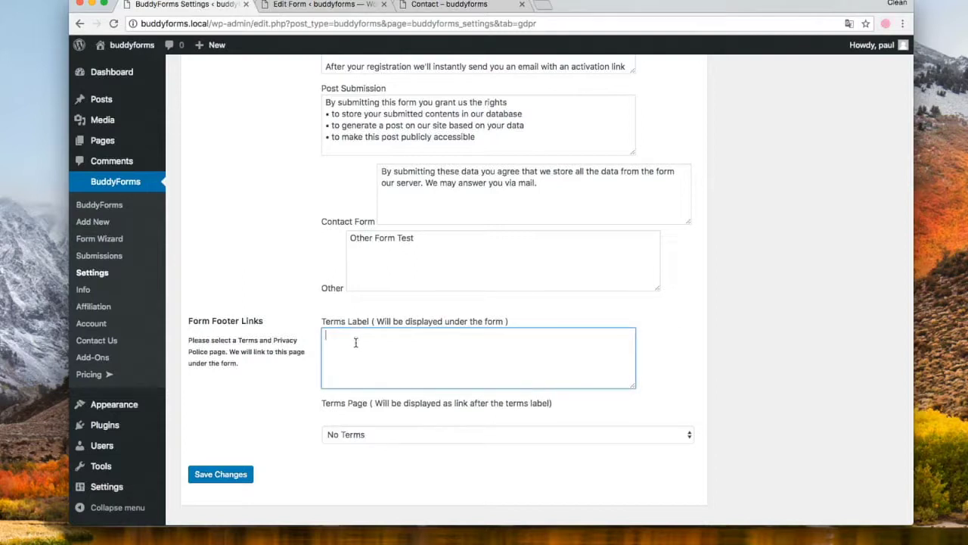
pyautogui.write('Here you find our privacy policy:')
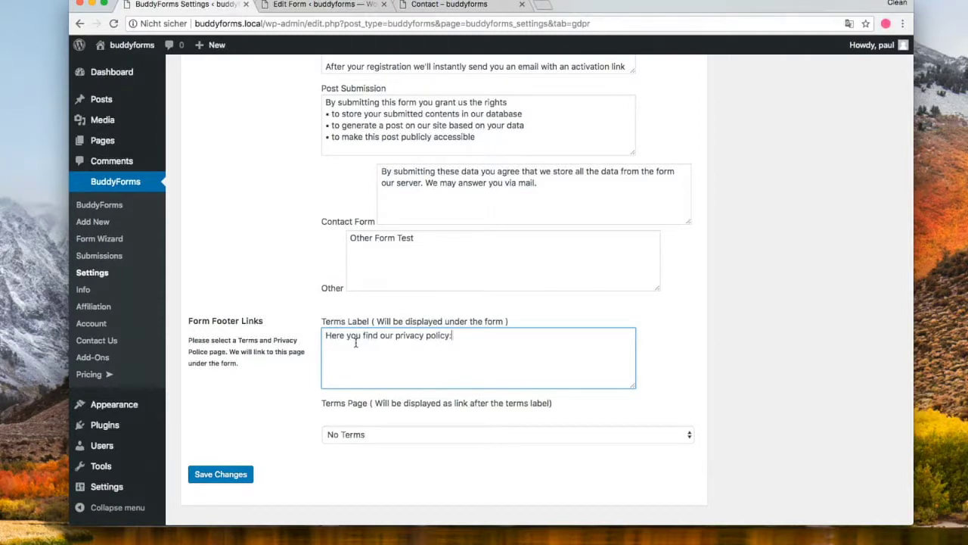
pyautogui.click(360, 435)
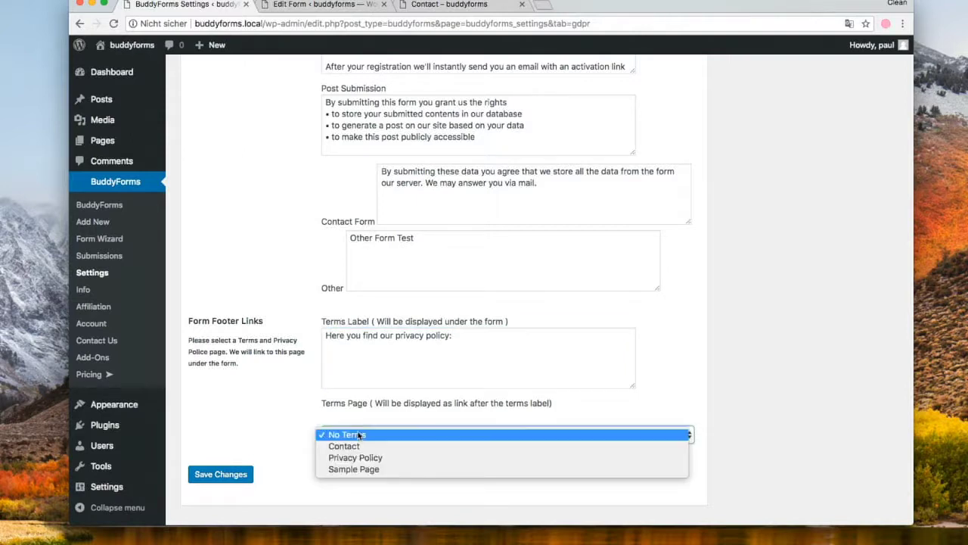
pyautogui.click(366, 458)
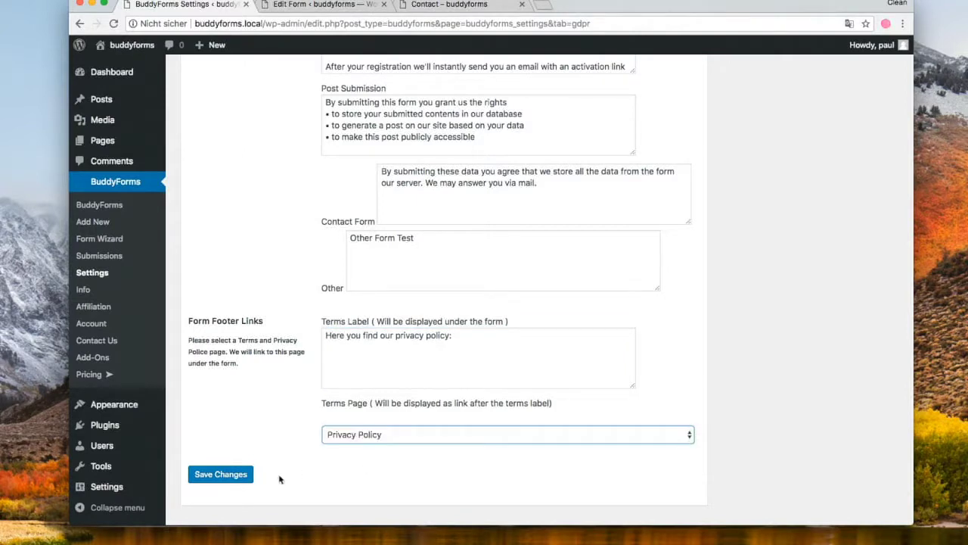
pyautogui.click(238, 478)
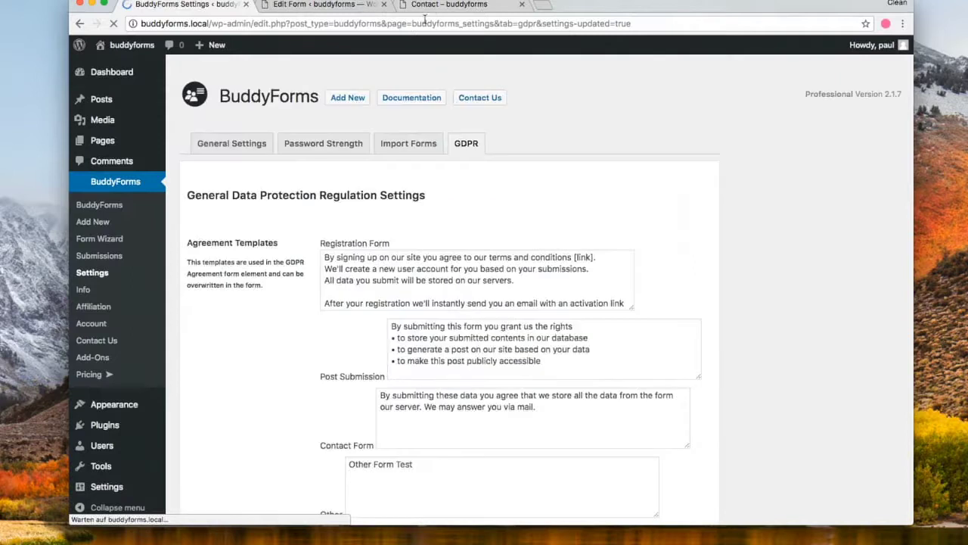
# Reload the public Contact page and examine the terms label and privacy policy link below the form.
pyautogui.click(434, 8)
pyautogui.press('super+r')
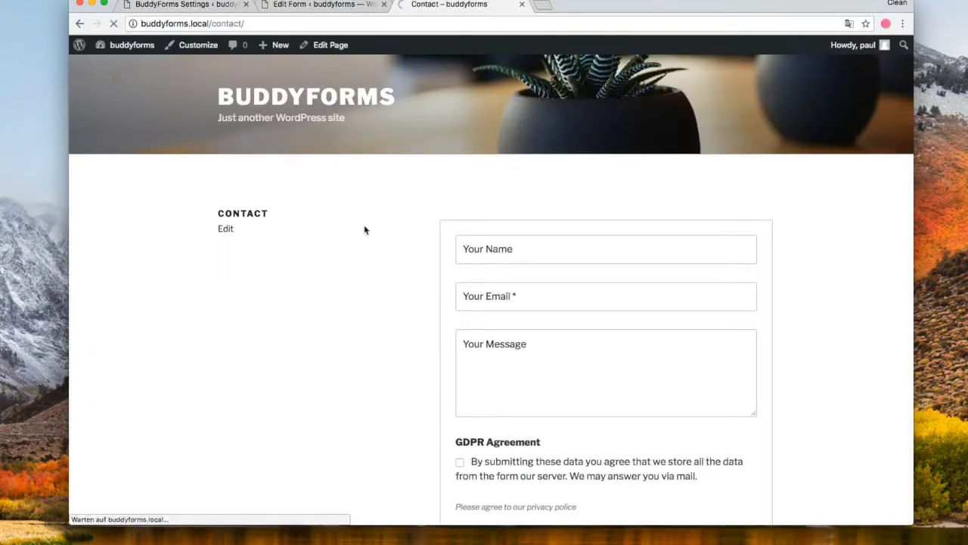
pyautogui.scroll(-5, 364, 228)
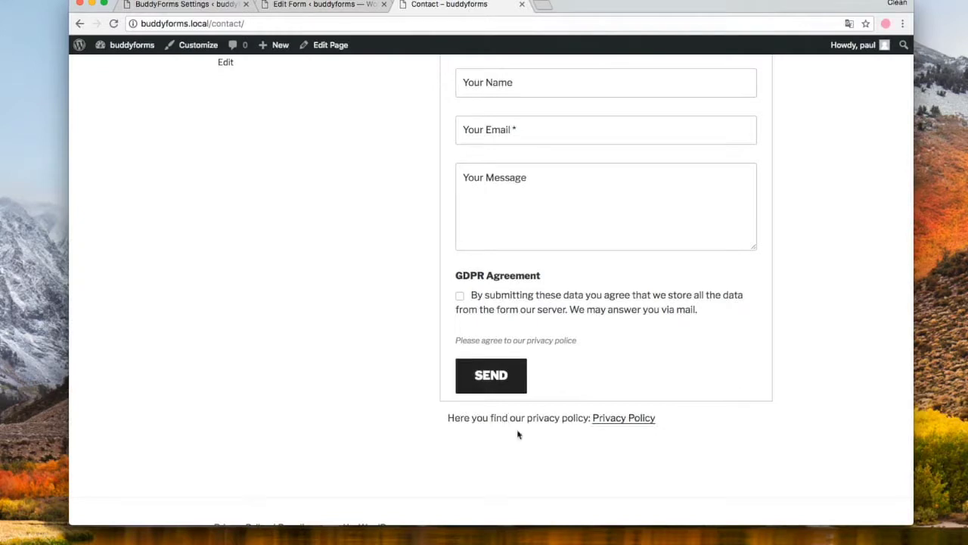
pyautogui.scroll(-1, 454, 439)
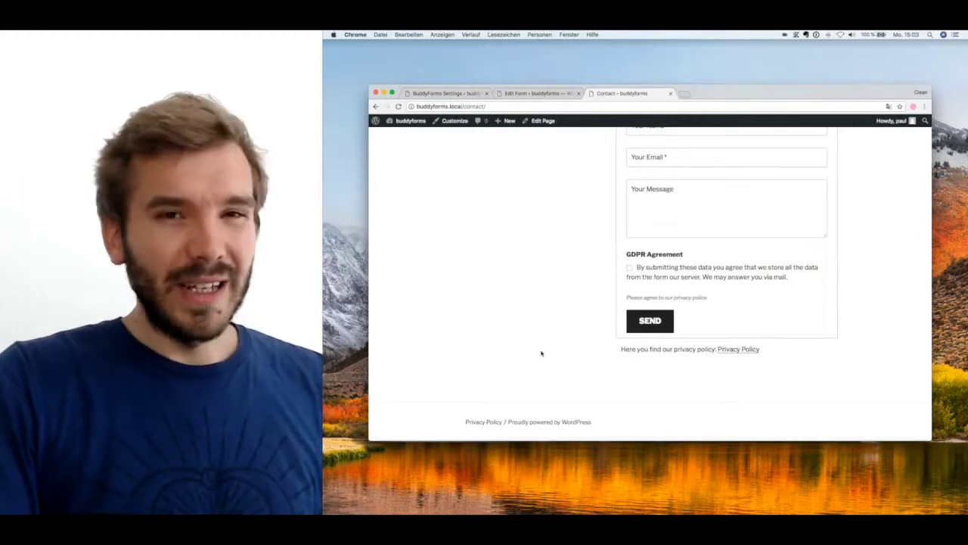
pyautogui.scroll(1, 657, 352)
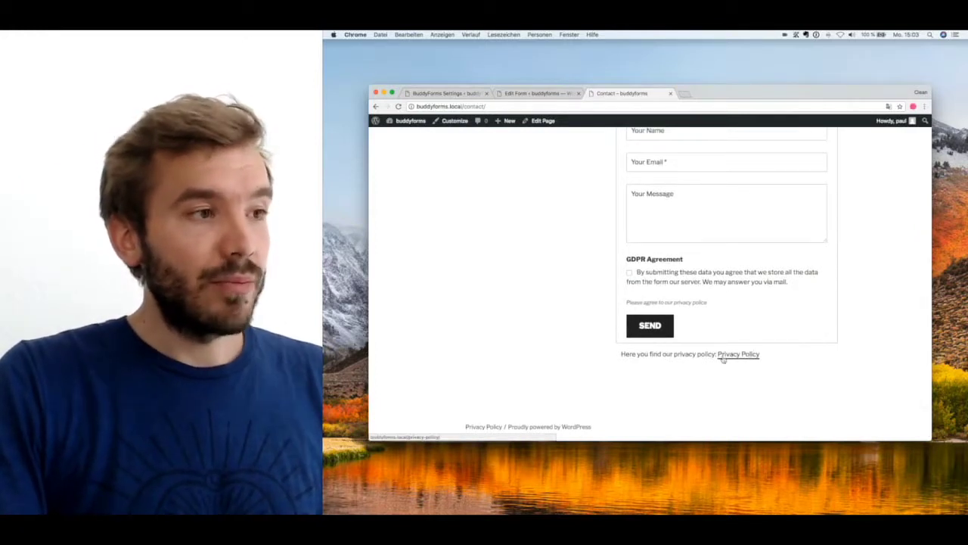
pyautogui.moveTo(621, 353); pyautogui.dragTo(698, 353)
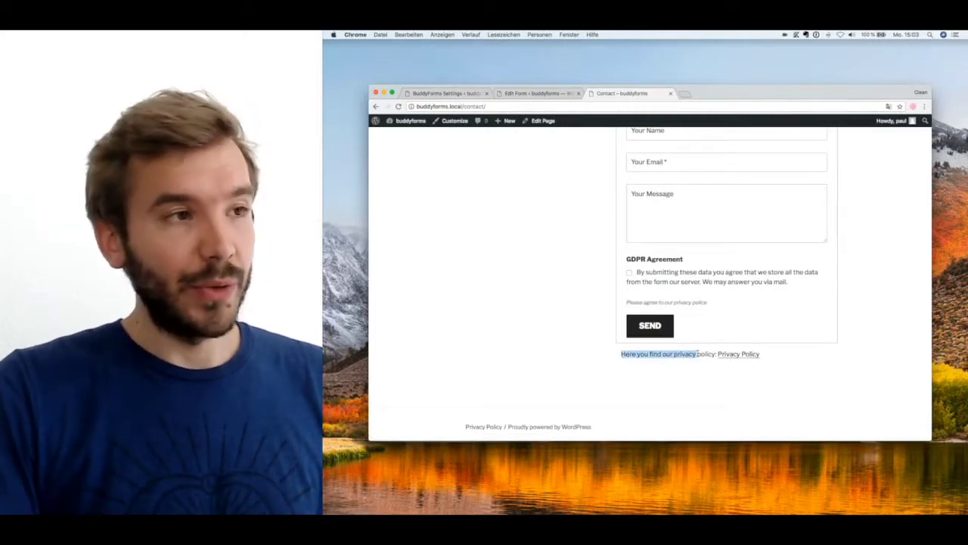
# Start filling in the contact form at the Your Name field.
pyautogui.scroll(4, 684, 322)
pyautogui.click(661, 258)
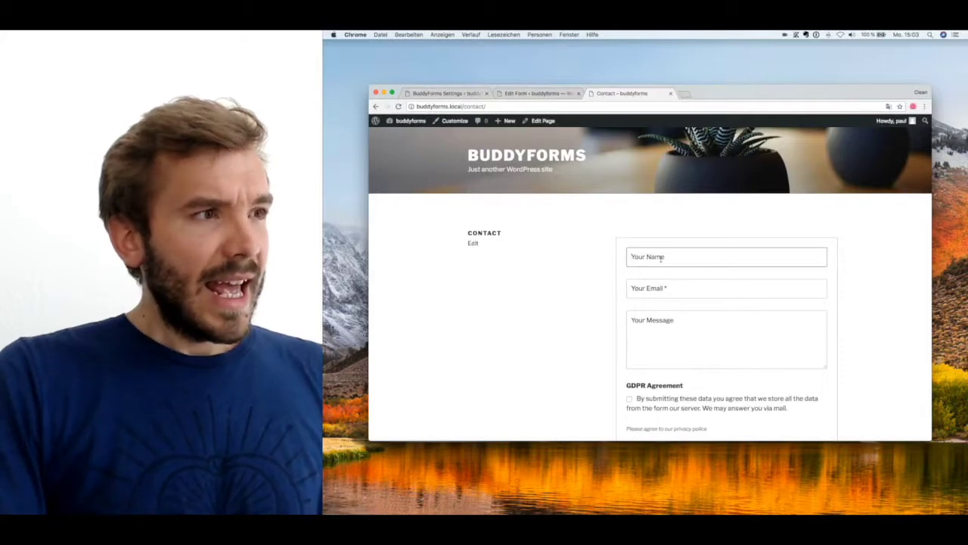